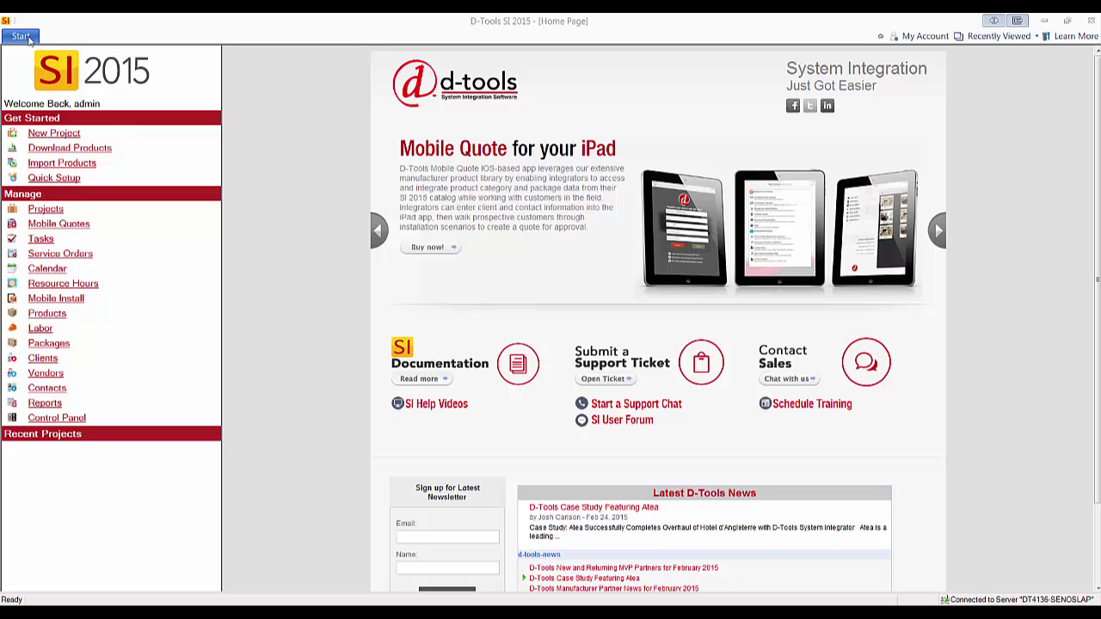
Open the Control Panel from the Start menu's Setup submenu
click(21, 36)
mouse_move(72, 216)
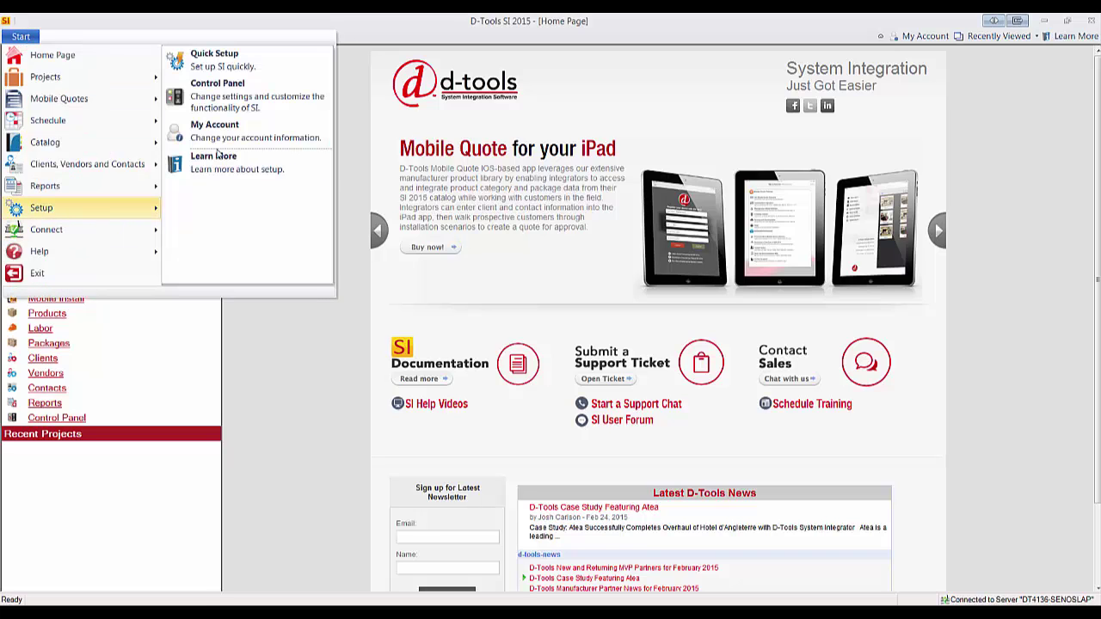
click(262, 96)
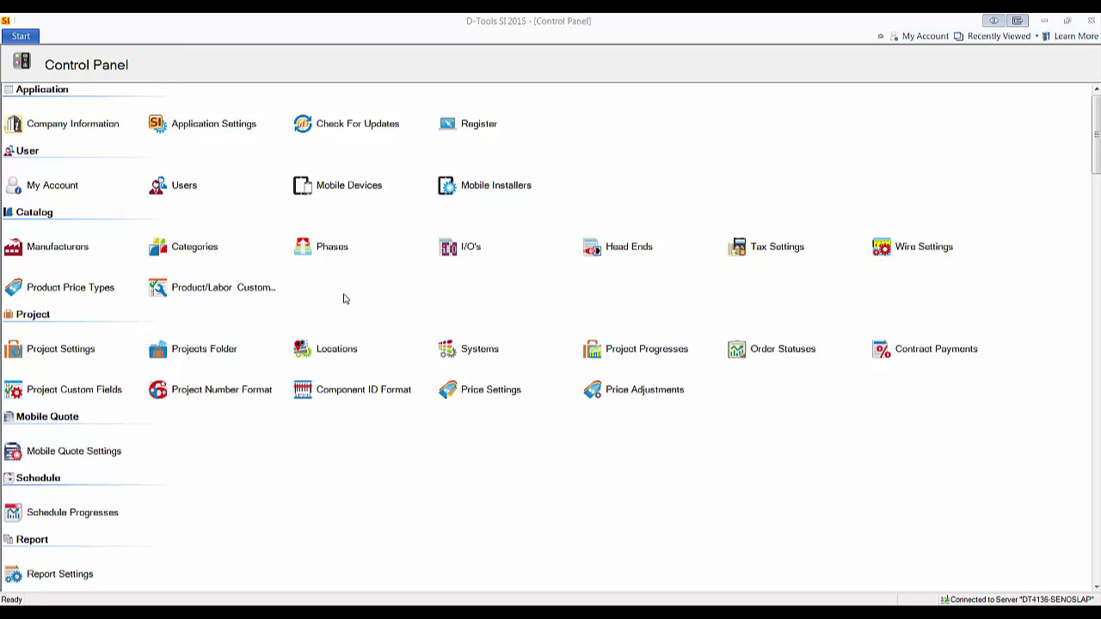
Open Manage Users from the Control Panel's Users setting and refresh the list
click(194, 188)
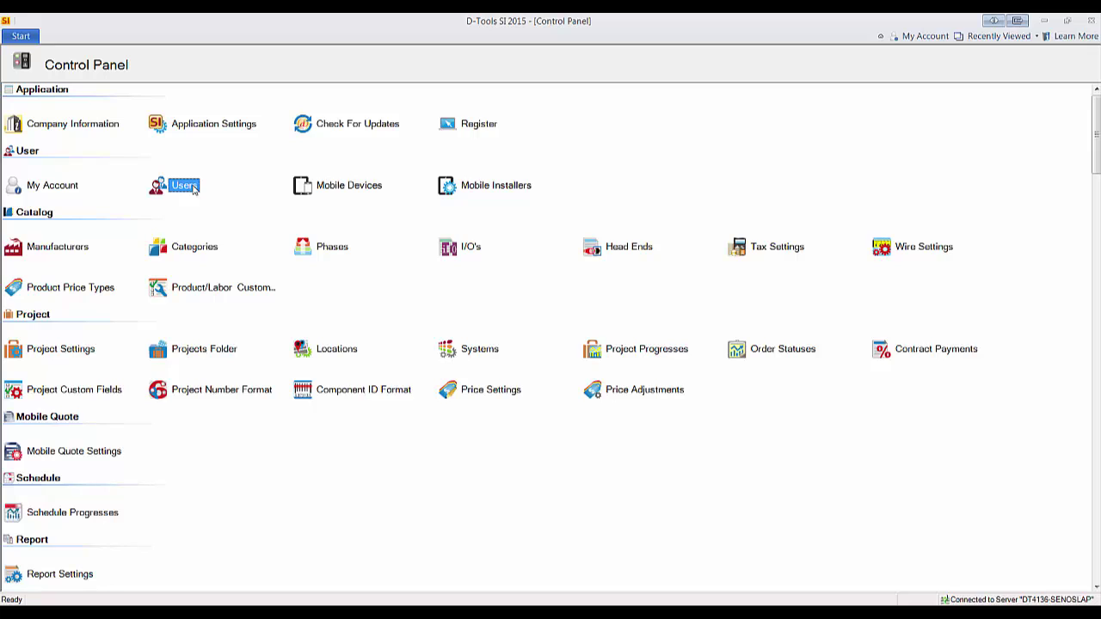
double_click(195, 190)
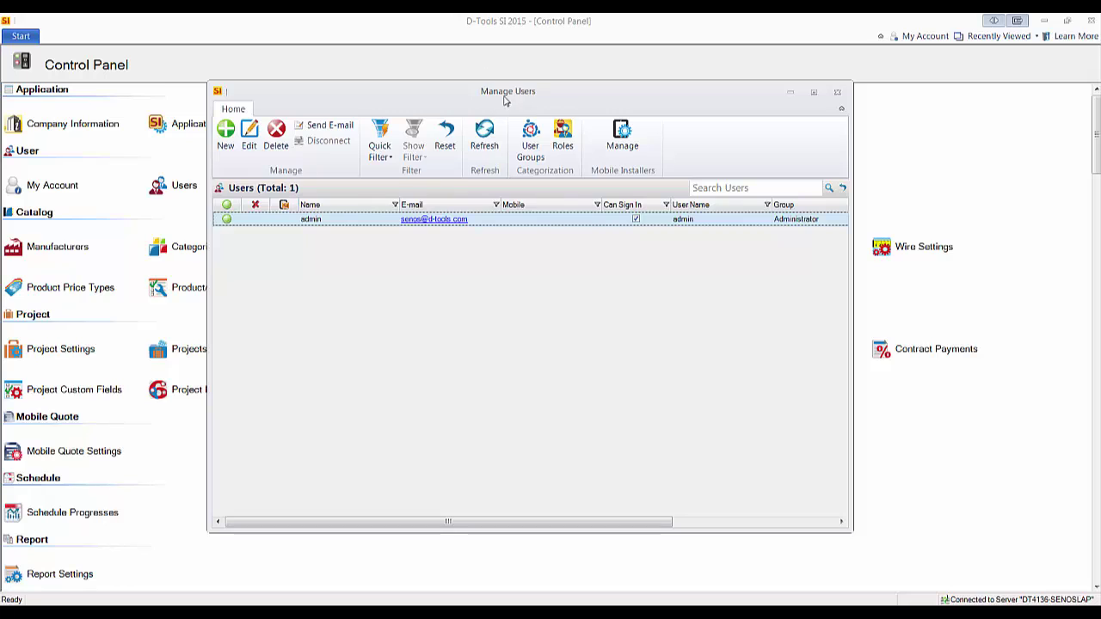
click(487, 129)
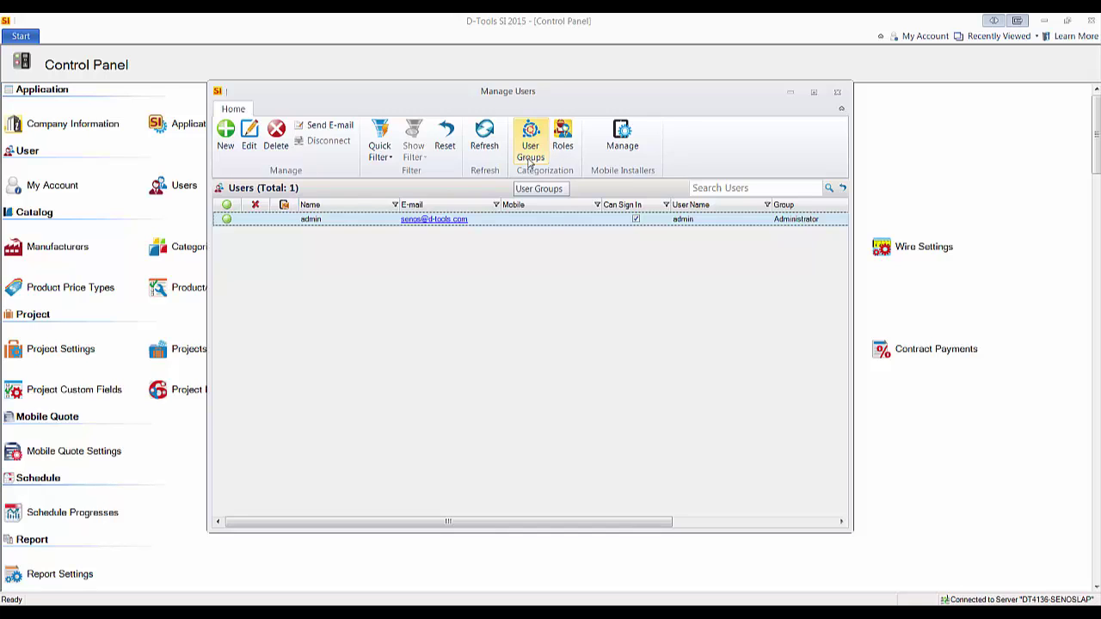
click(530, 162)
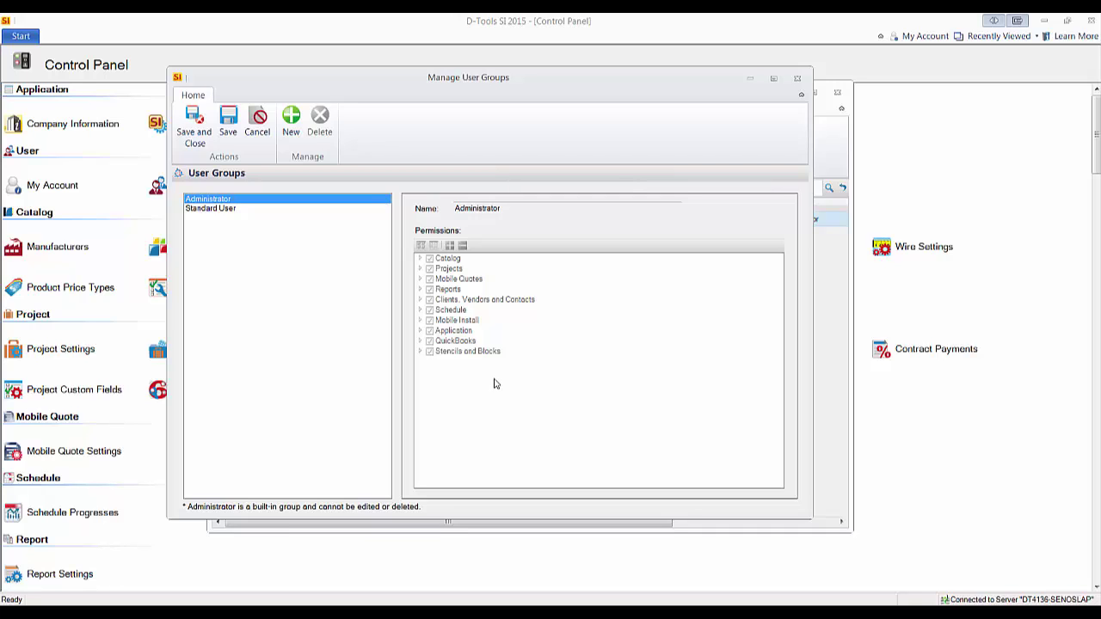
click(217, 210)
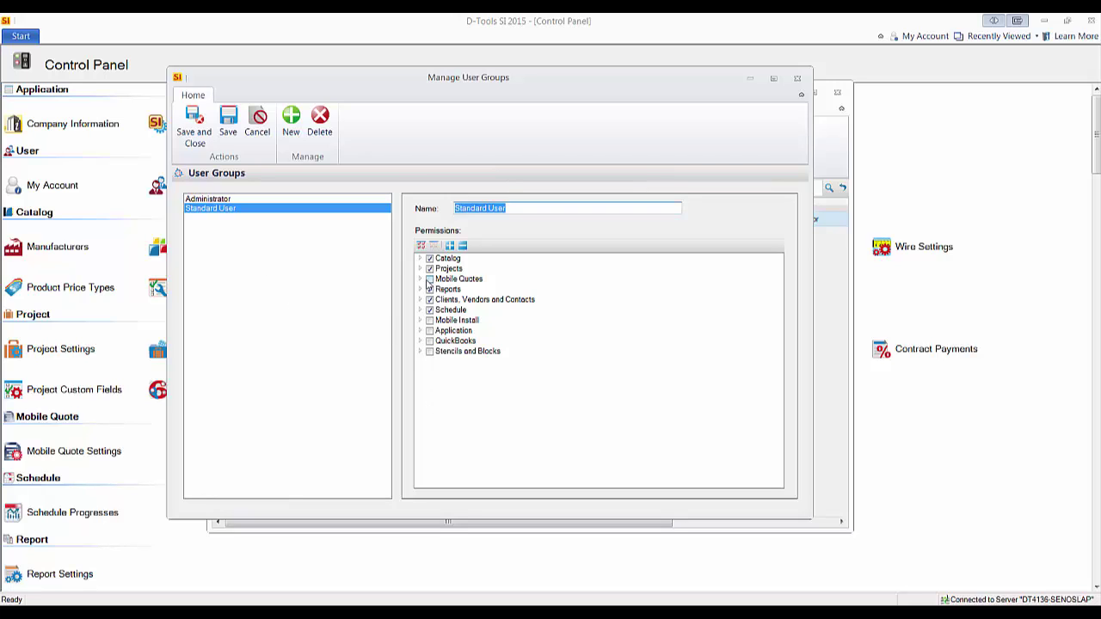
click(420, 279)
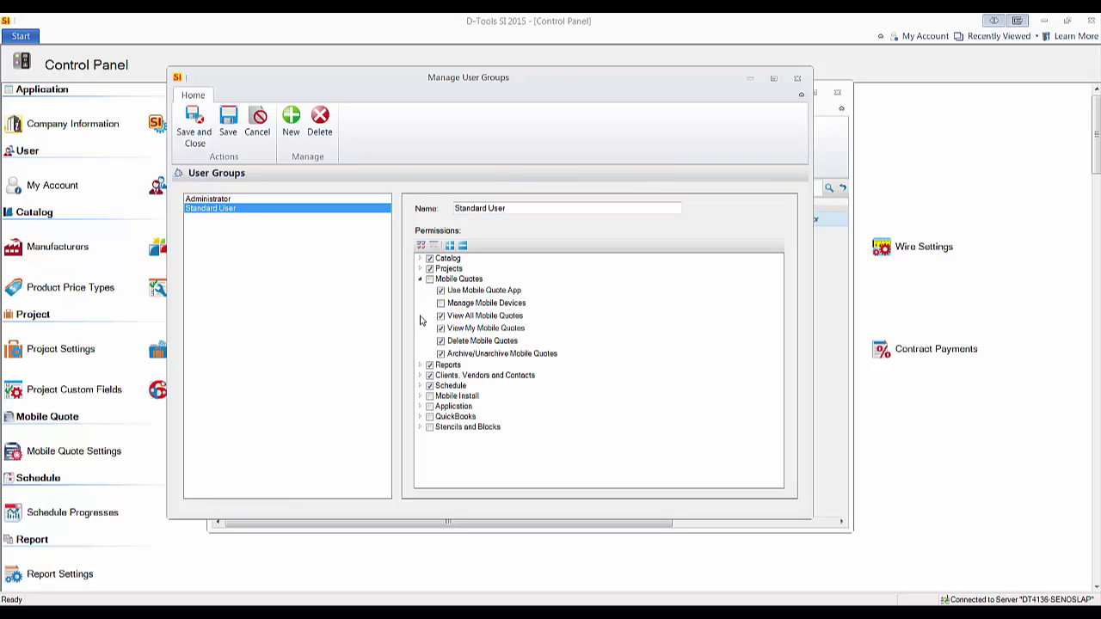
click(421, 279)
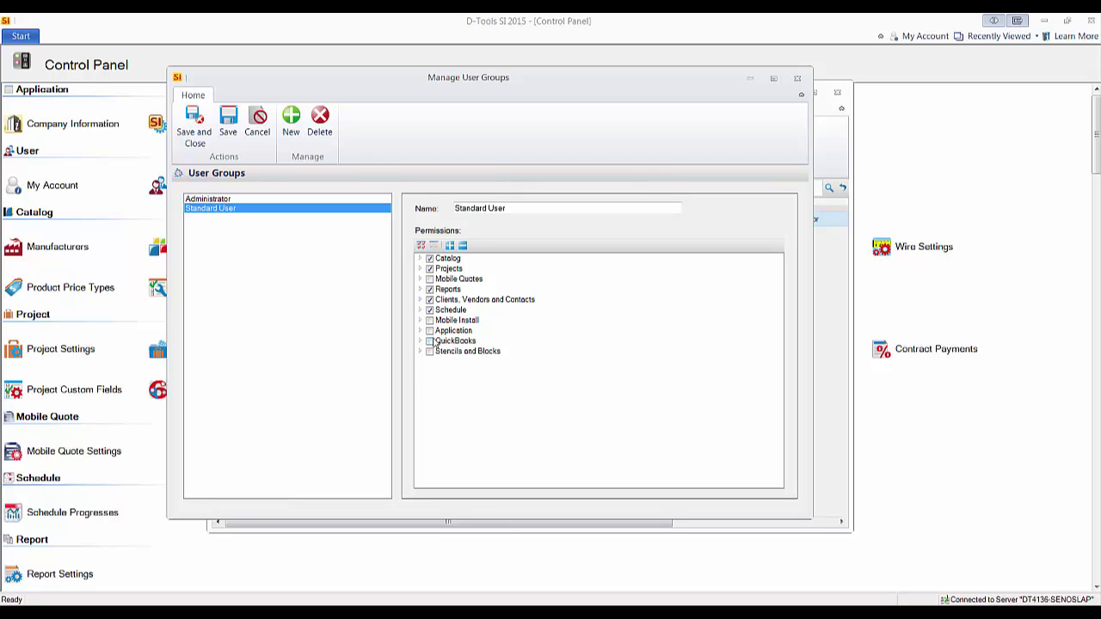
click(420, 259)
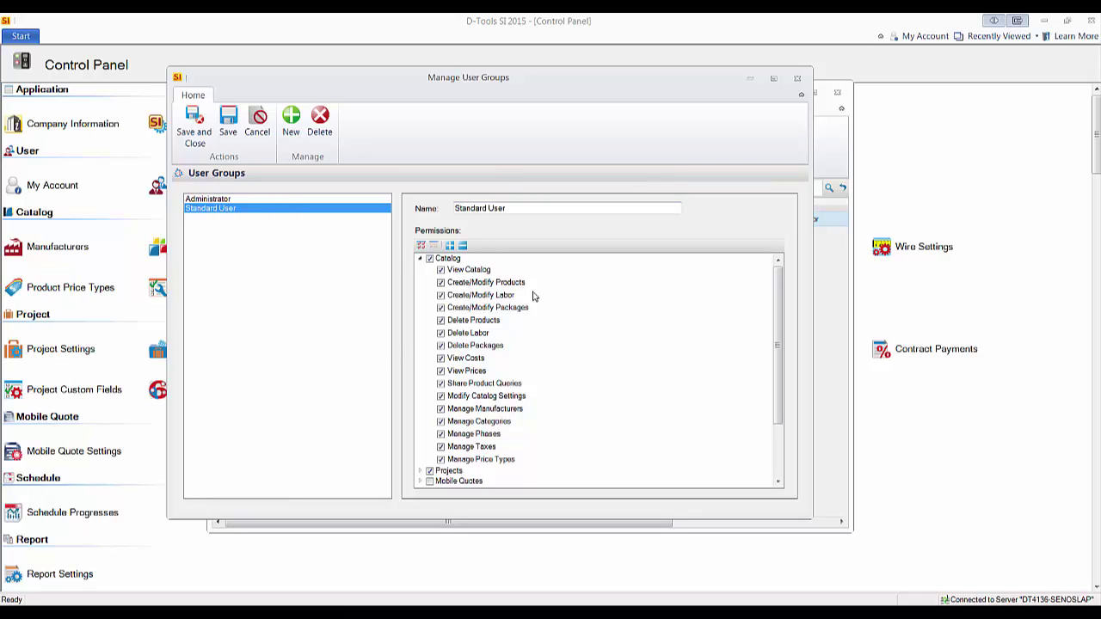
click(291, 122)
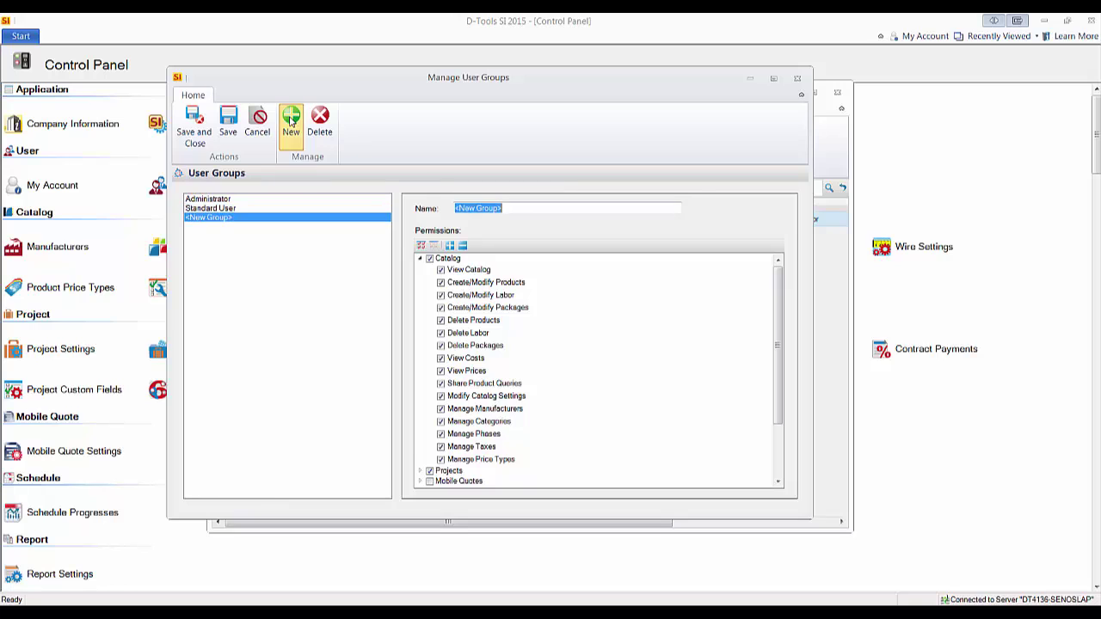
click(420, 259)
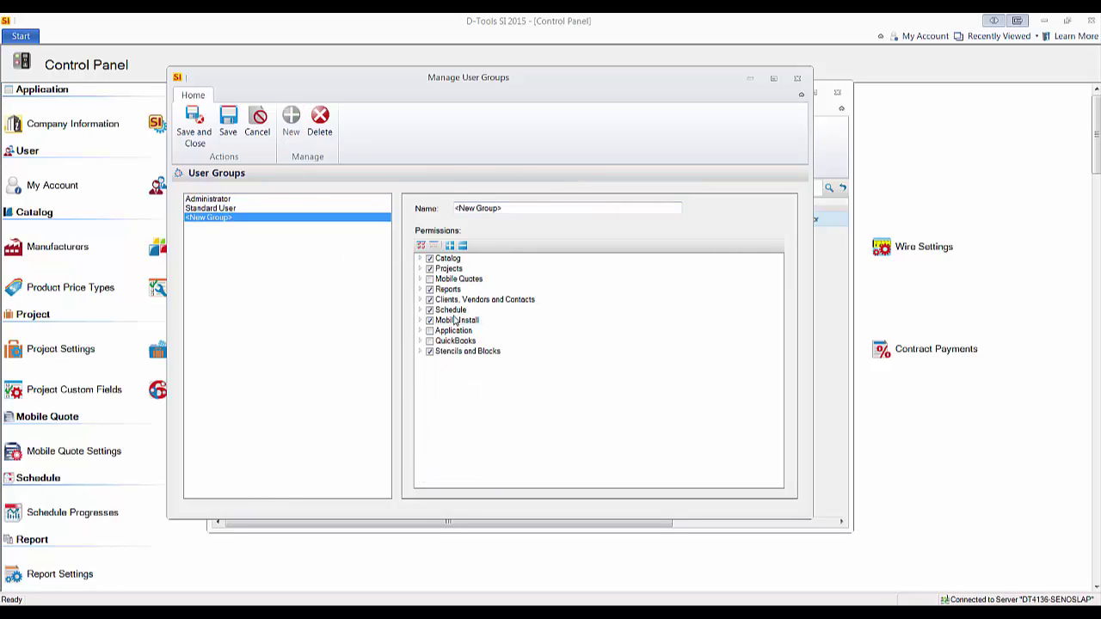
click(258, 120)
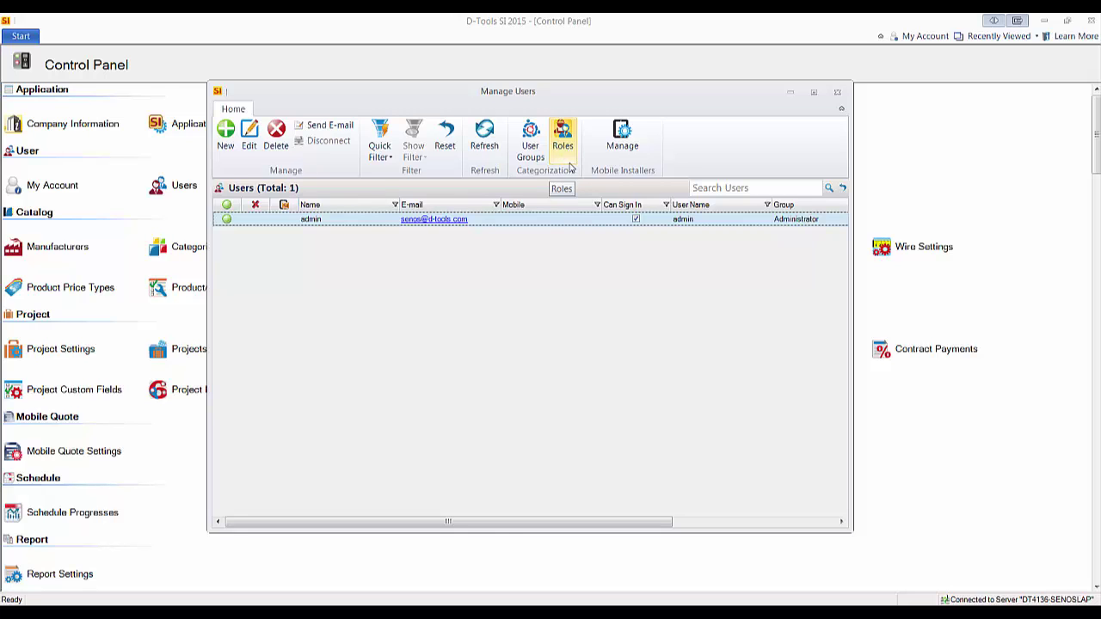
Create and save a new 'Technician' role, then begin a new user
click(563, 147)
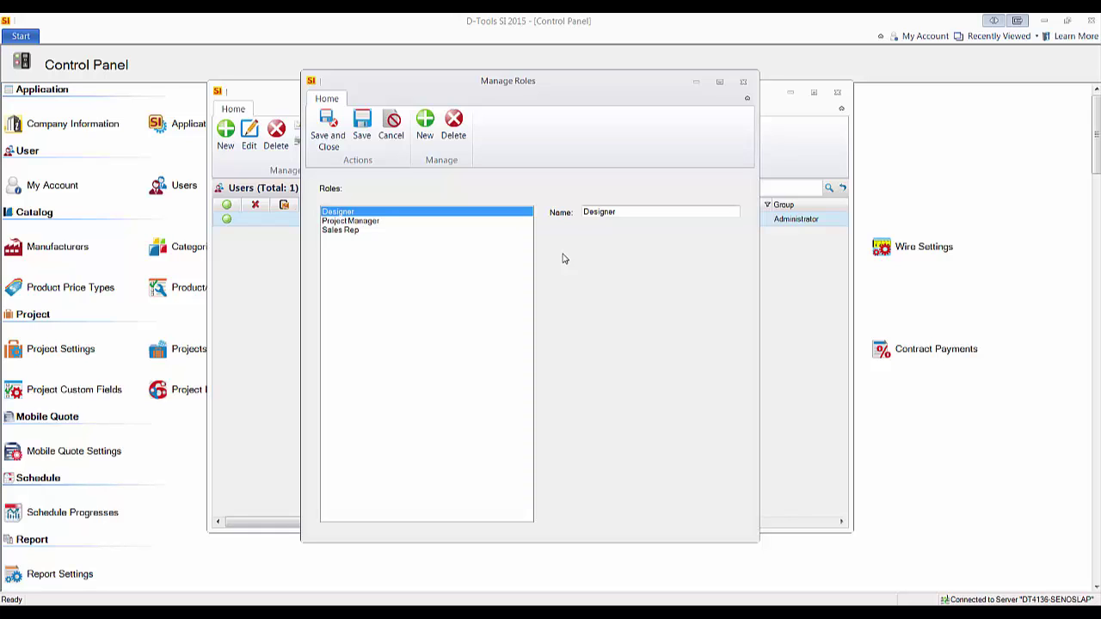
click(429, 142)
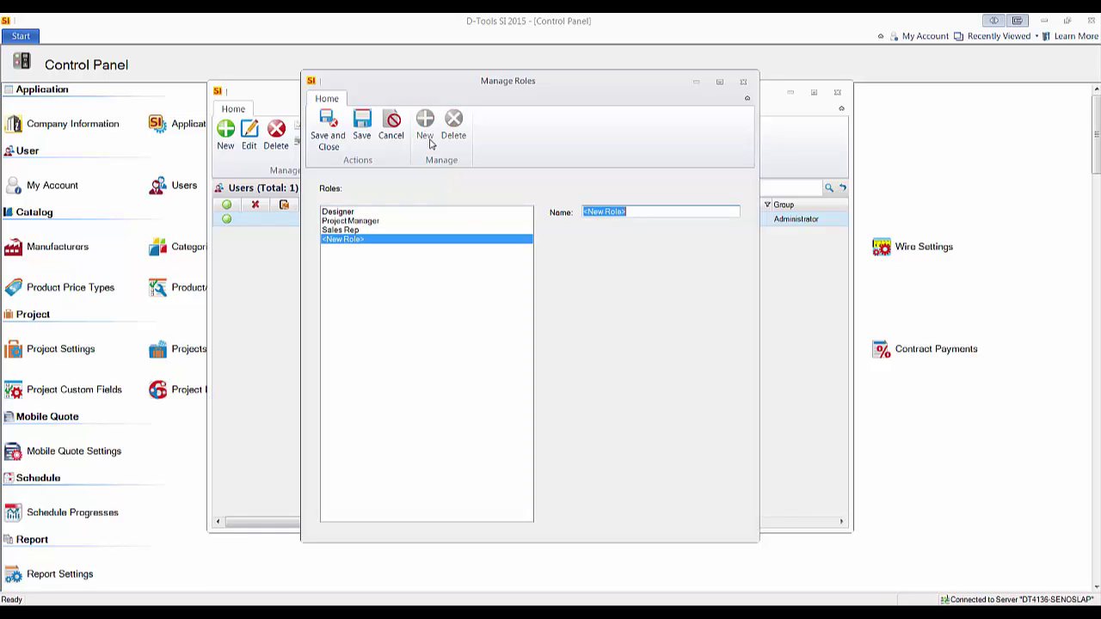
text(Technician)
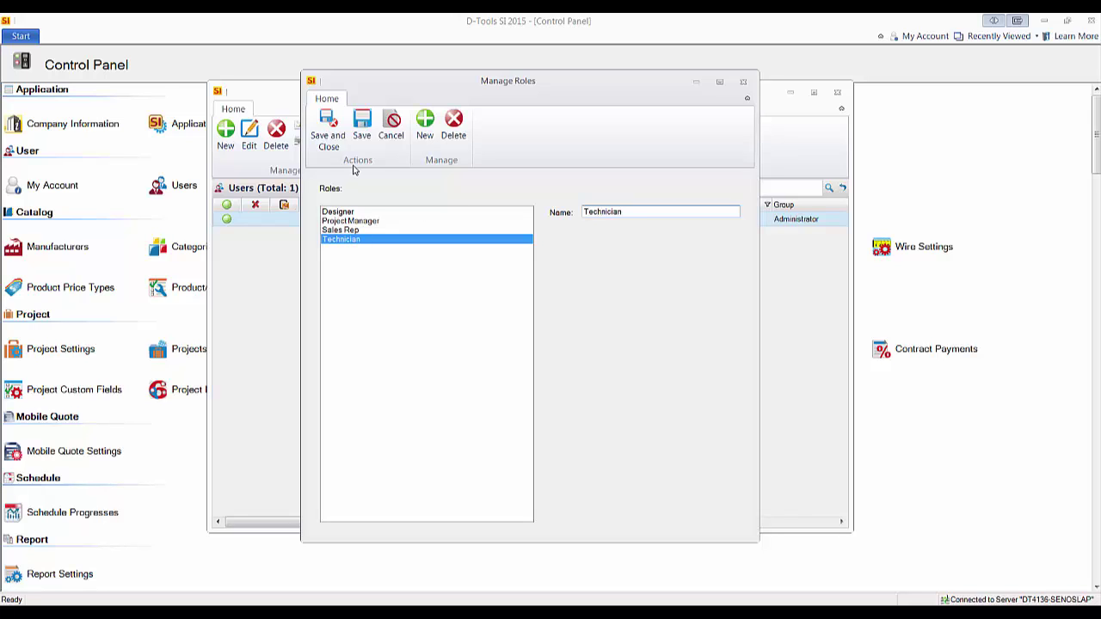
click(328, 125)
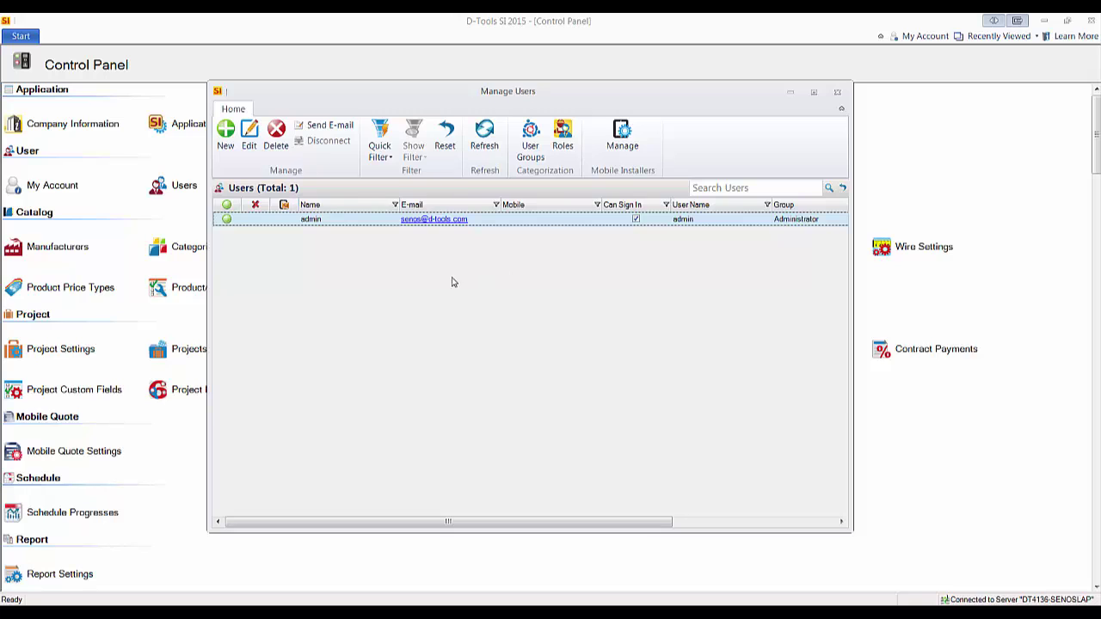
click(225, 147)
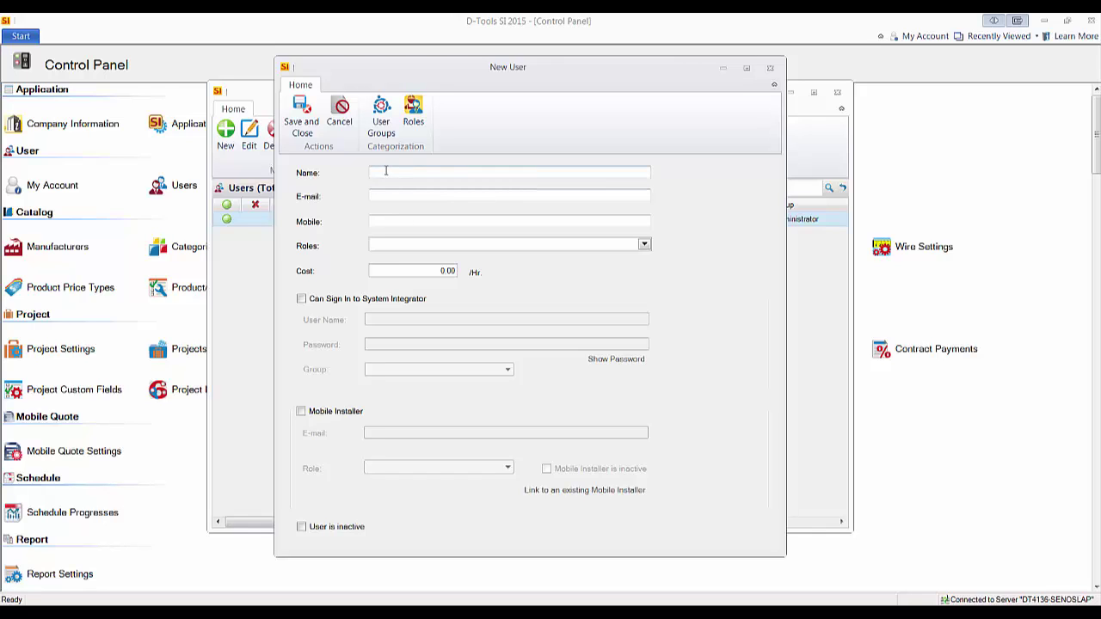
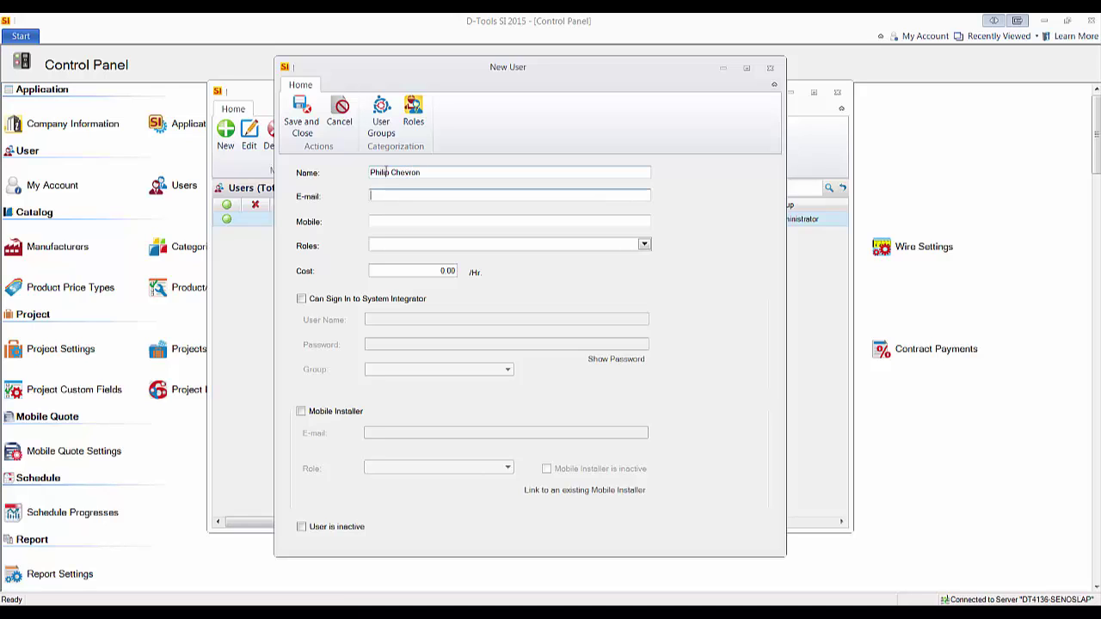
Enter the new user's full name, e-mail address and mobile number
key(Tab)
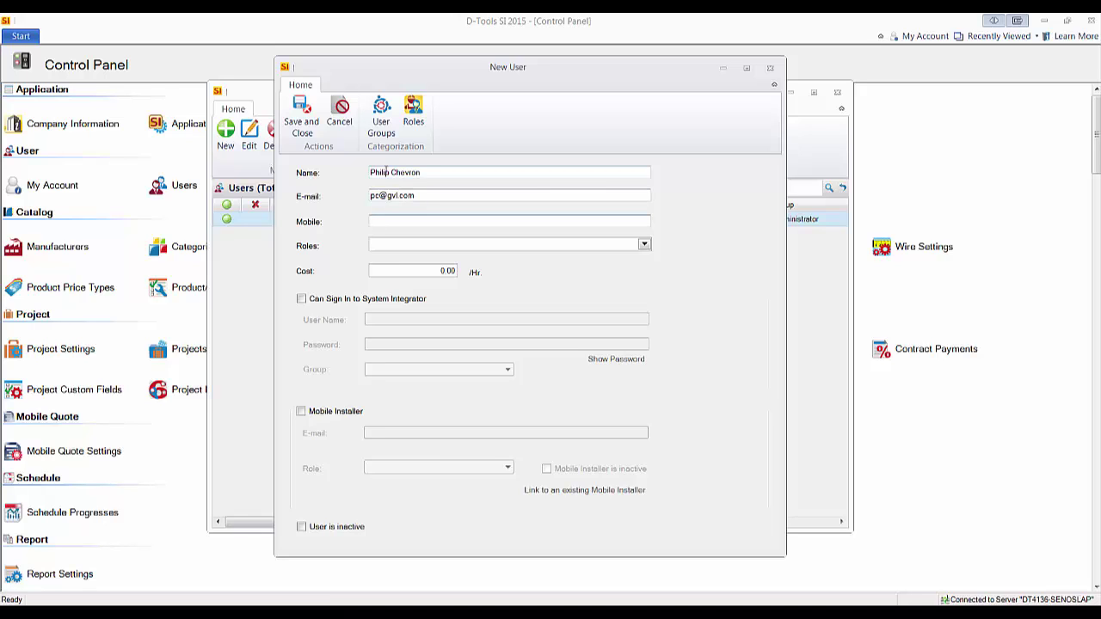
text(404.555.2356)
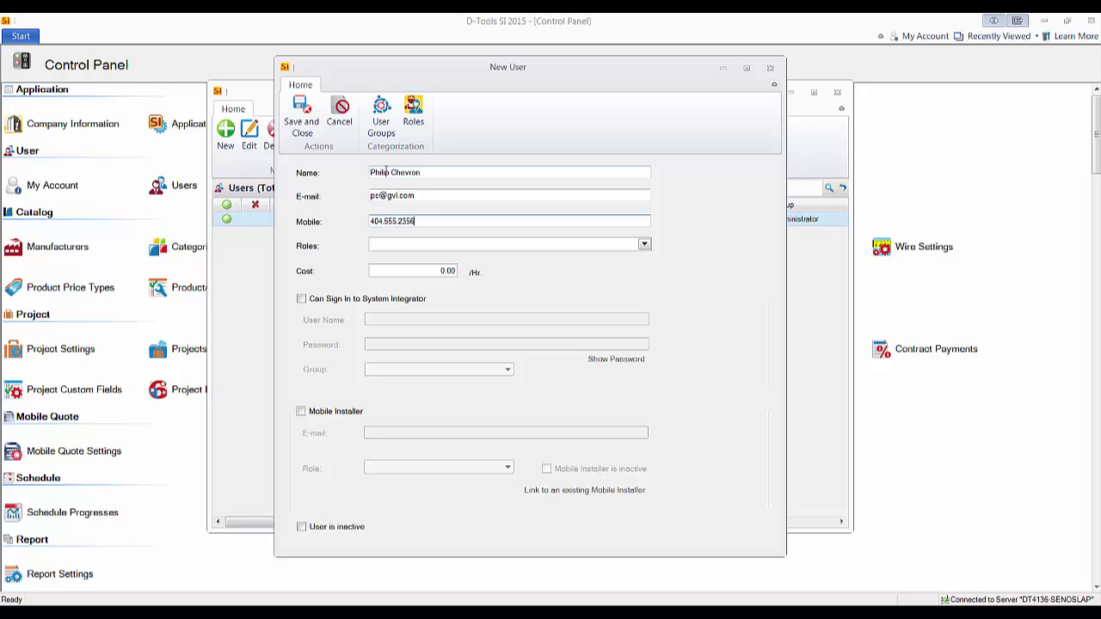
Check the available roles in the Roles dropdown, then bring up Manage Roles
click(645, 247)
click(644, 247)
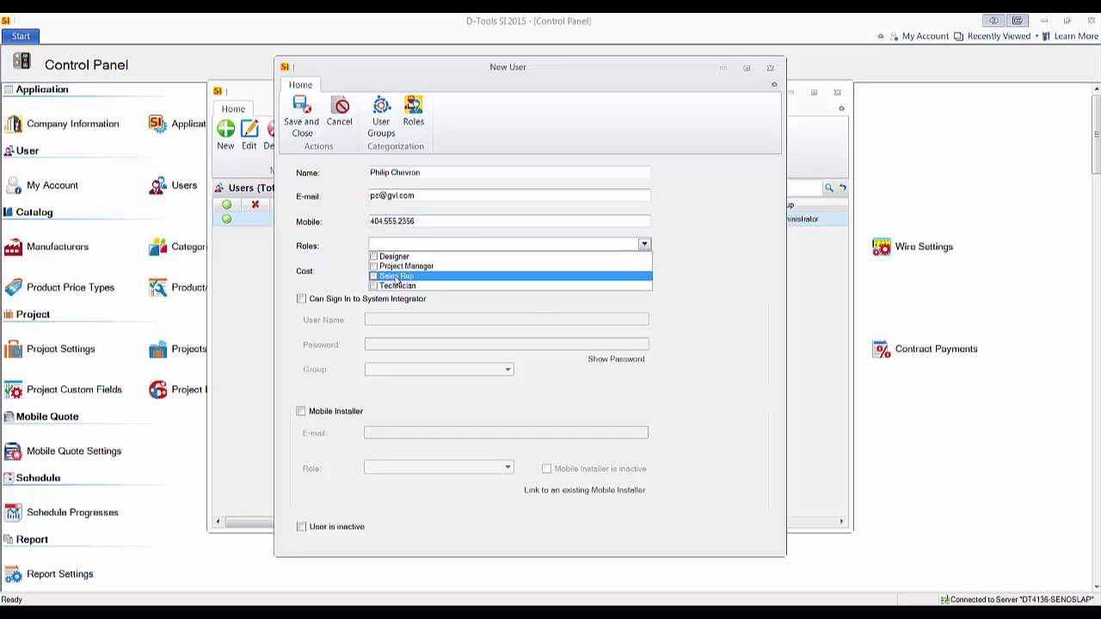
click(709, 226)
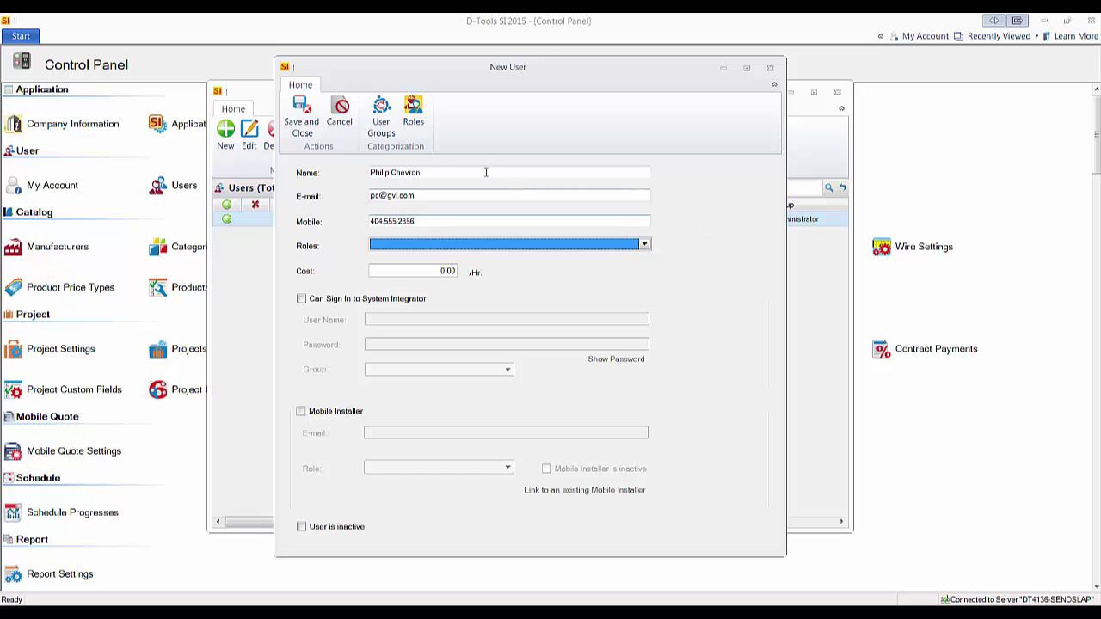
click(413, 108)
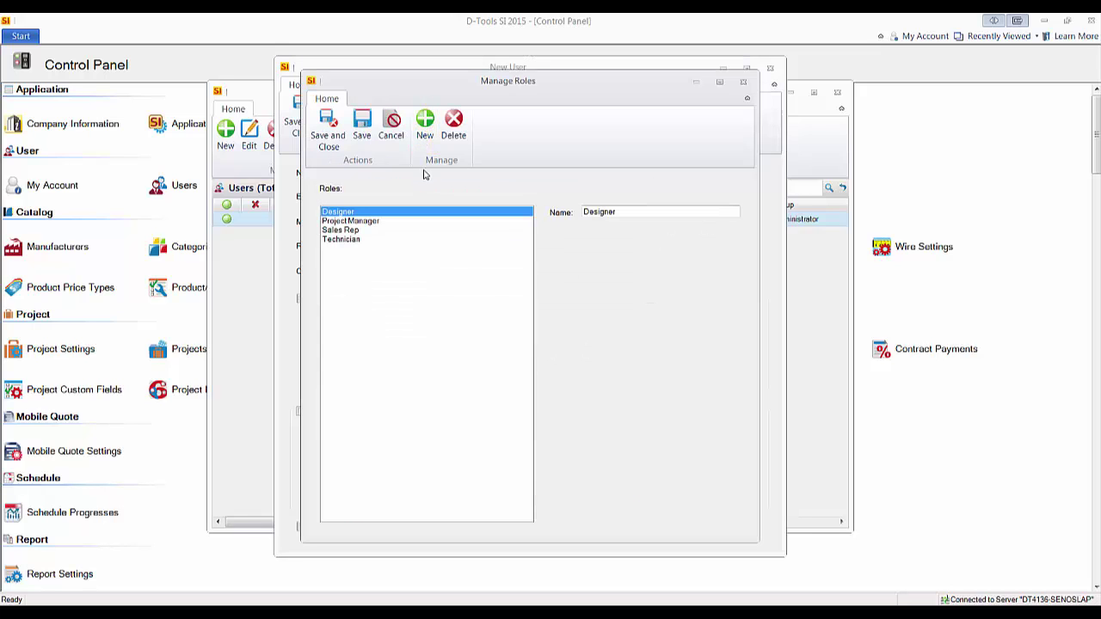
Create and save a new 'President' role
click(425, 142)
text(President)
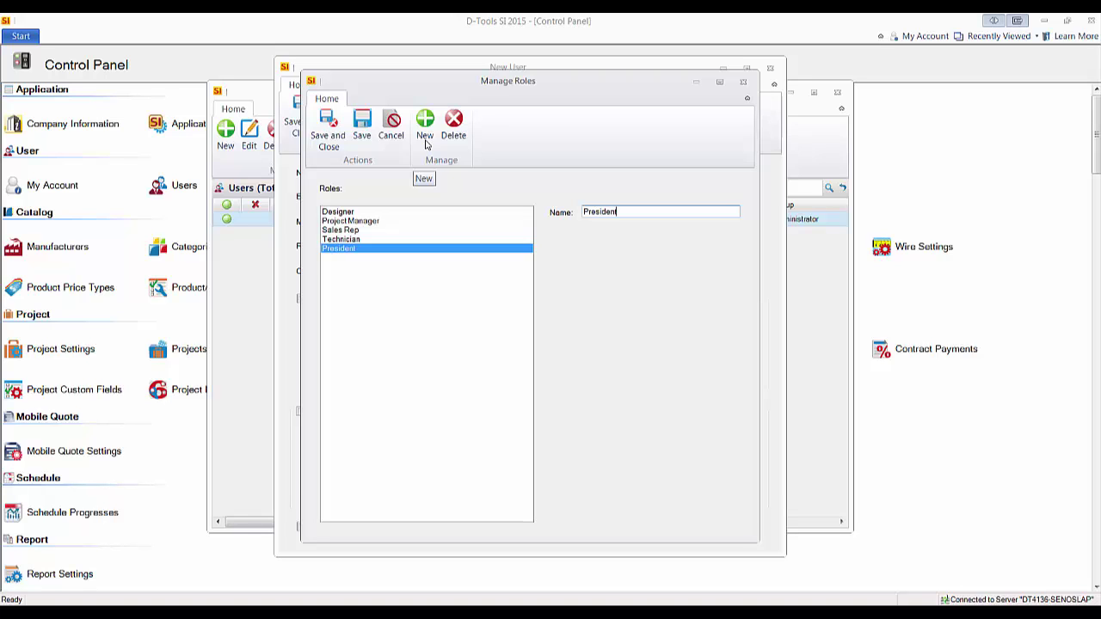
click(327, 127)
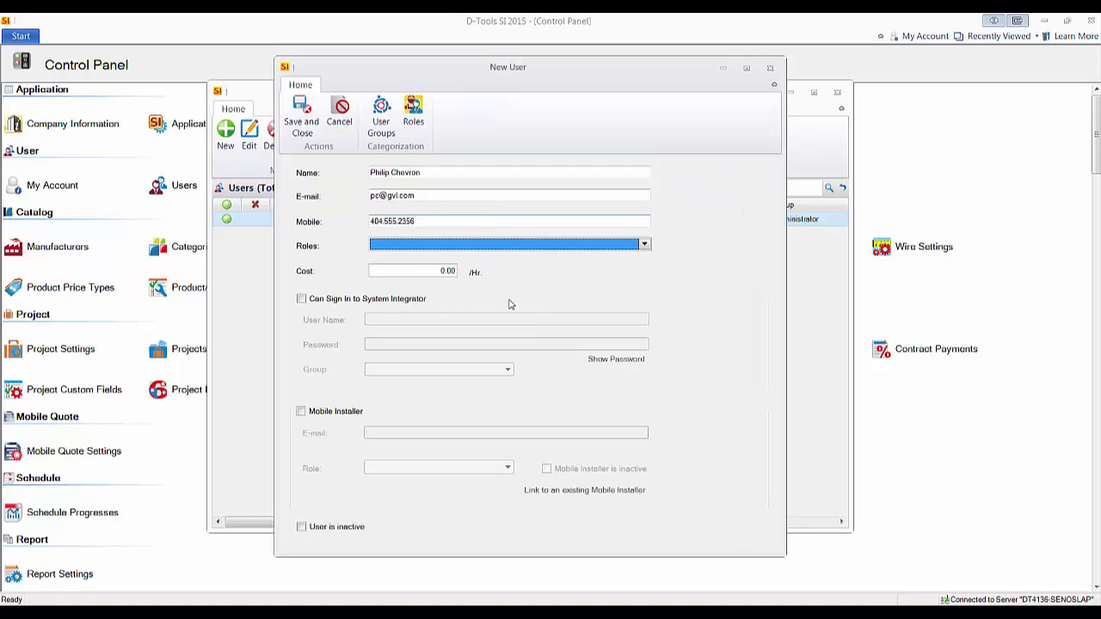
Assign the President and Sales Rep roles to the user
click(645, 245)
click(373, 267)
click(373, 286)
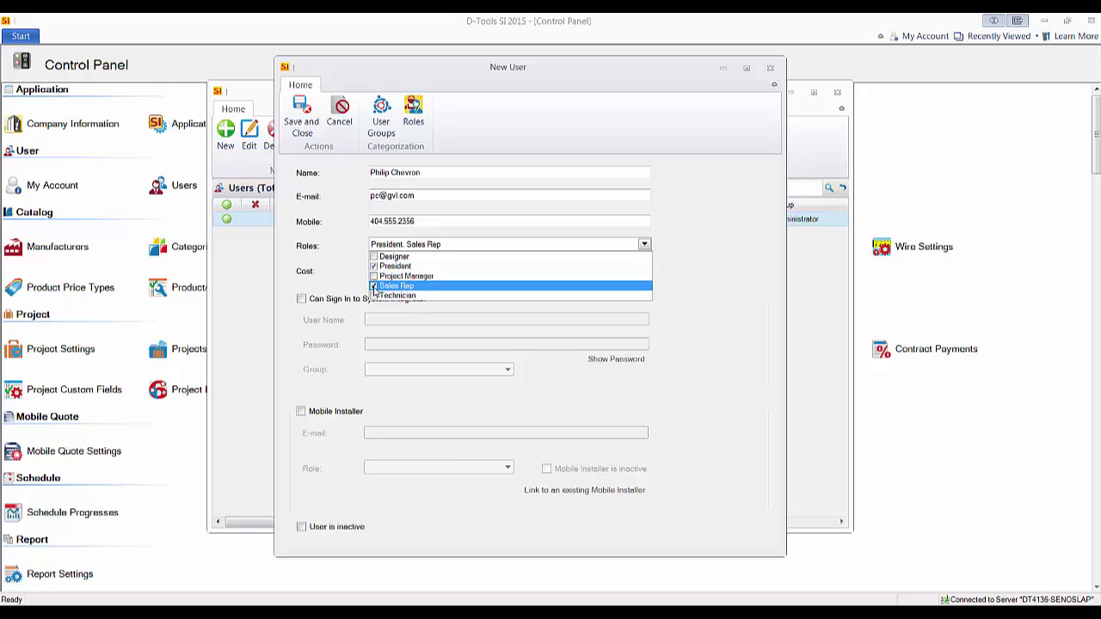
click(742, 305)
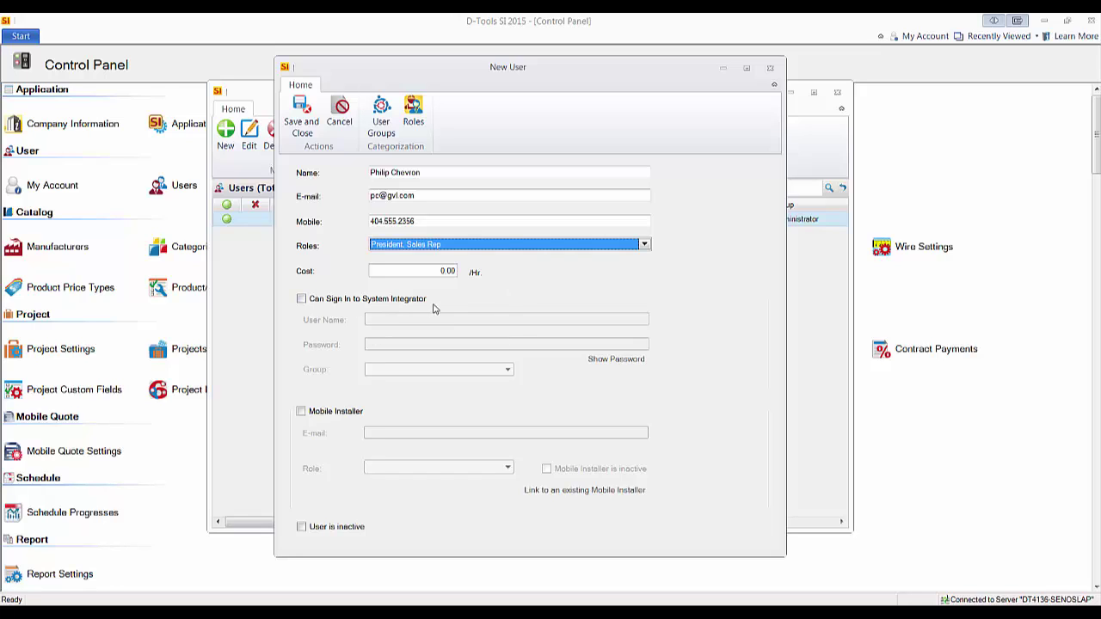
Enable Can Sign In to System Integrator and enter the sign-in user name and password
click(301, 299)
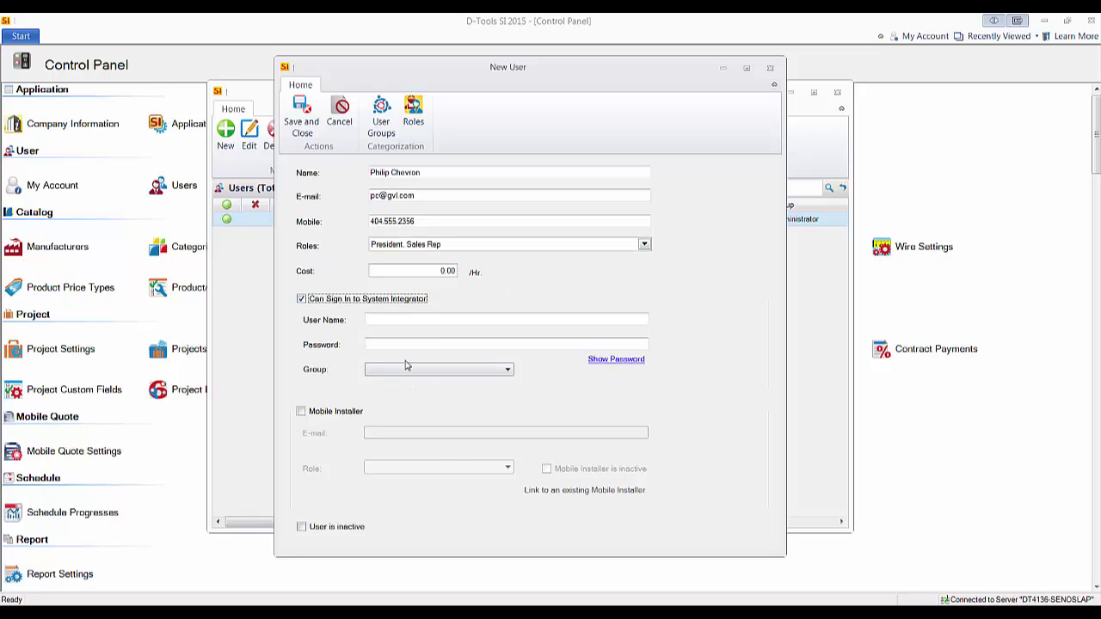
click(395, 320)
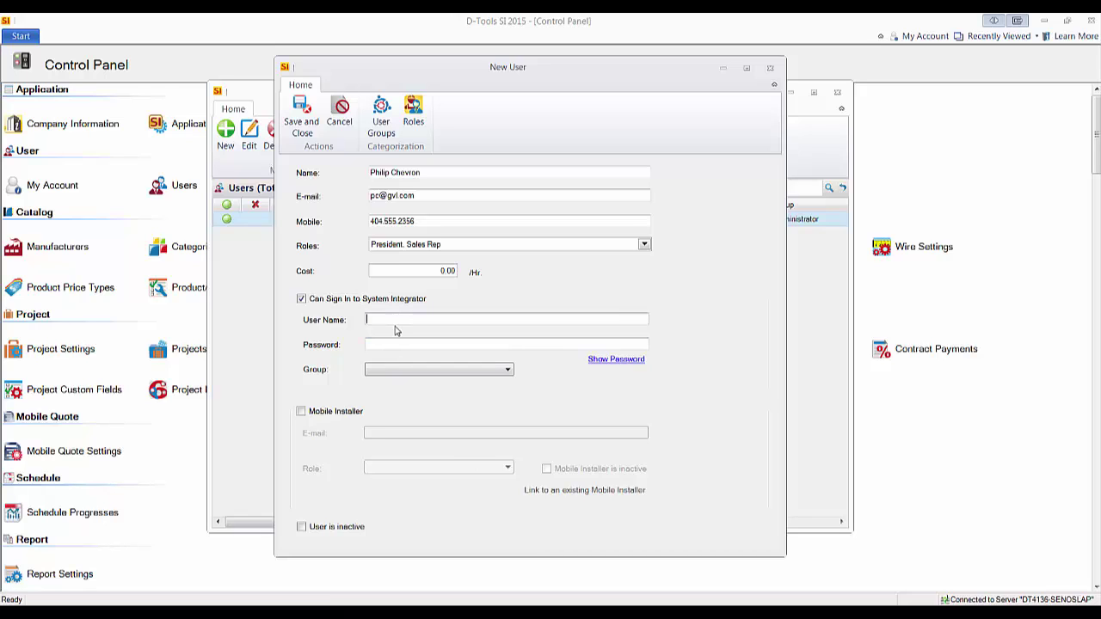
text(Philip)
key(Tab)
text(******)
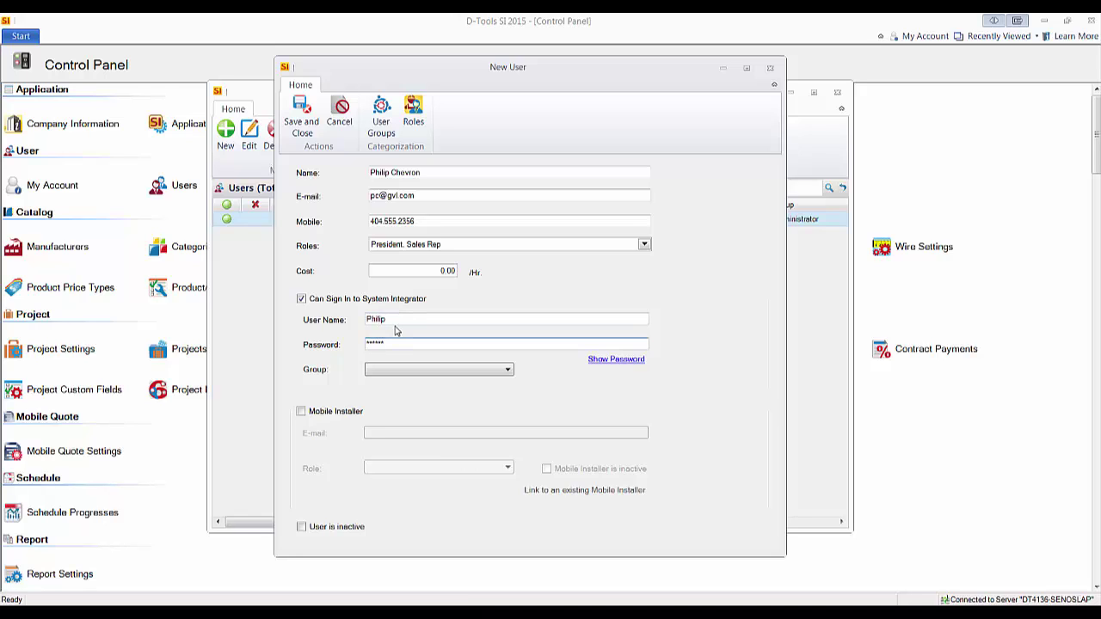
Put the user in the Administrator group
click(503, 373)
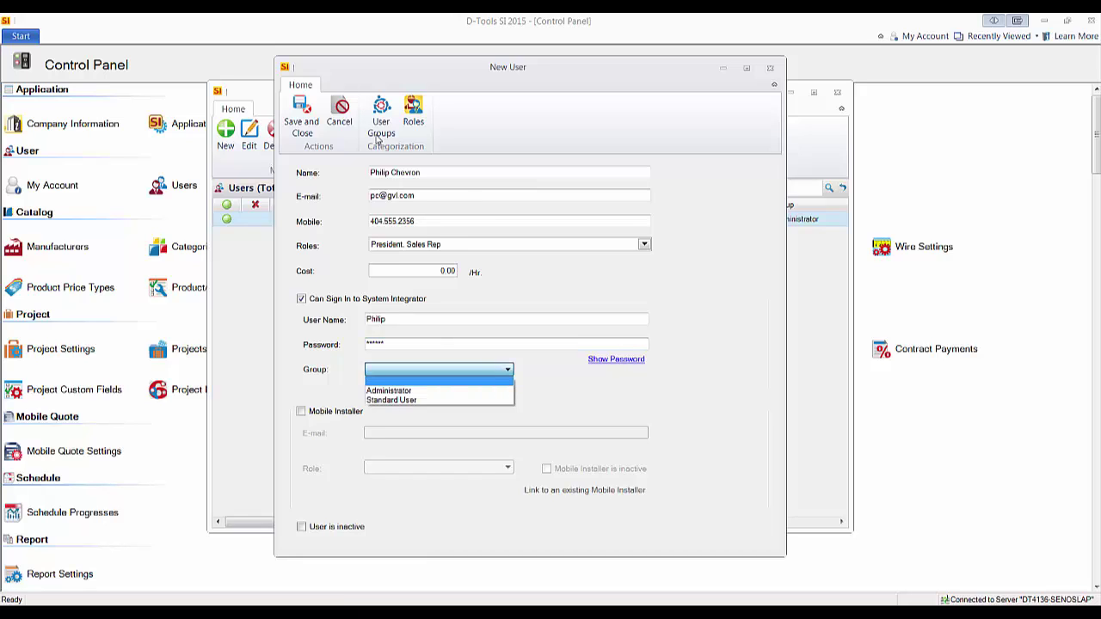
click(417, 116)
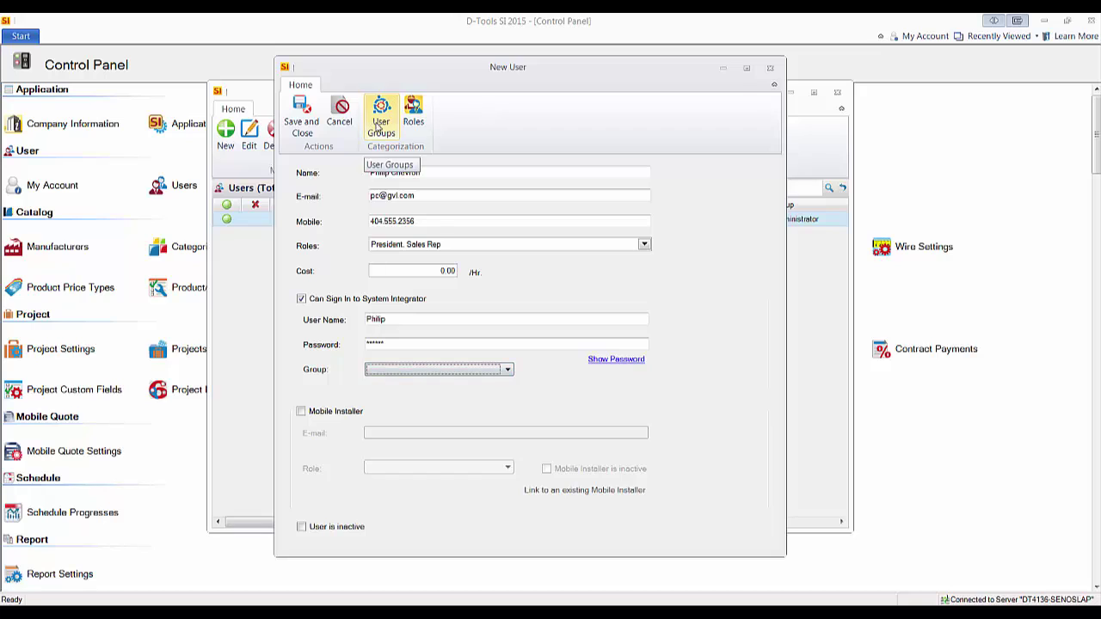
click(404, 370)
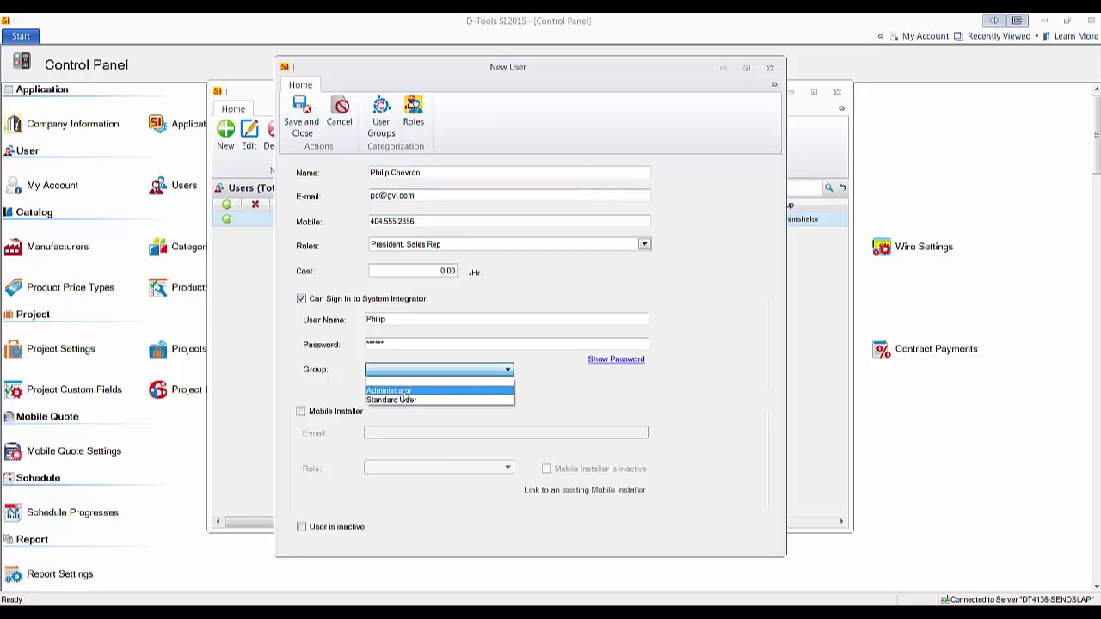
click(404, 391)
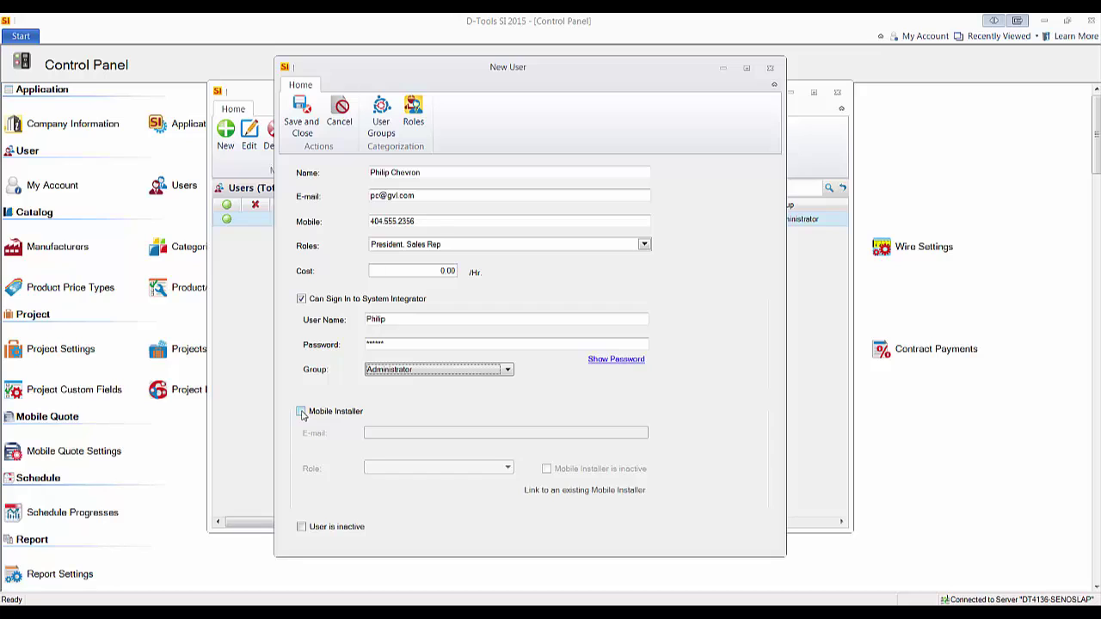
Enable Mobile Installer for the user with Administrator as the installer role
click(302, 414)
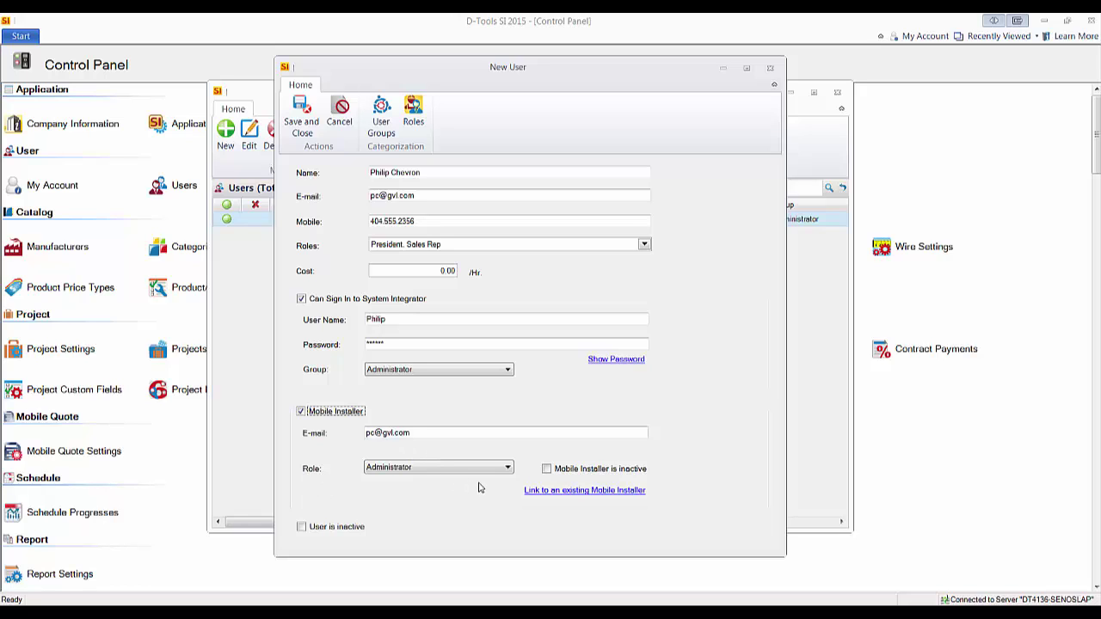
click(504, 474)
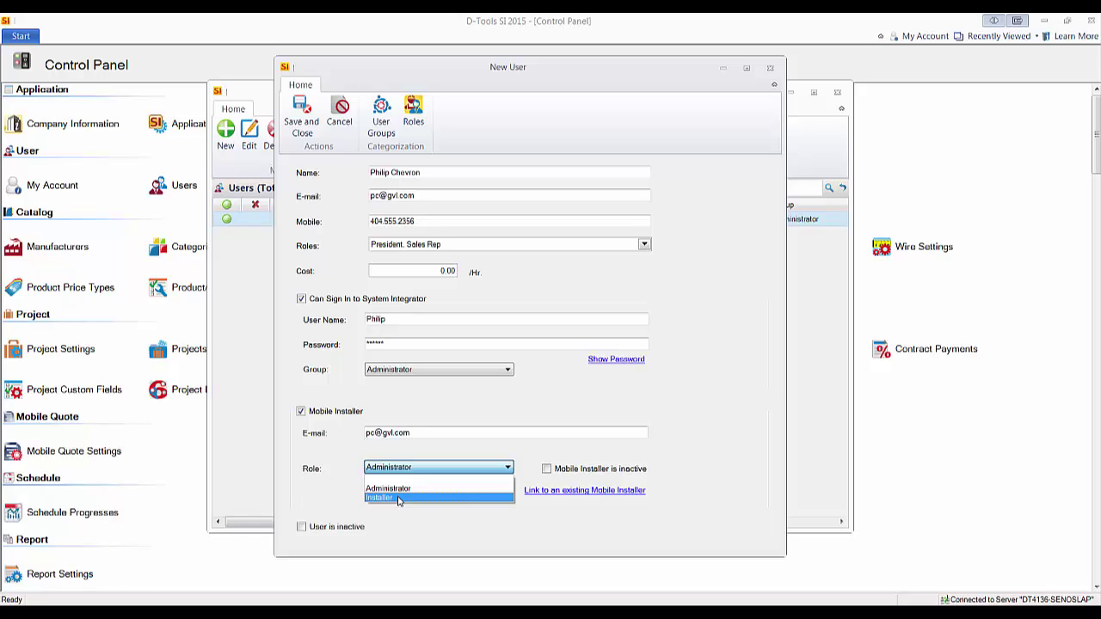
click(379, 489)
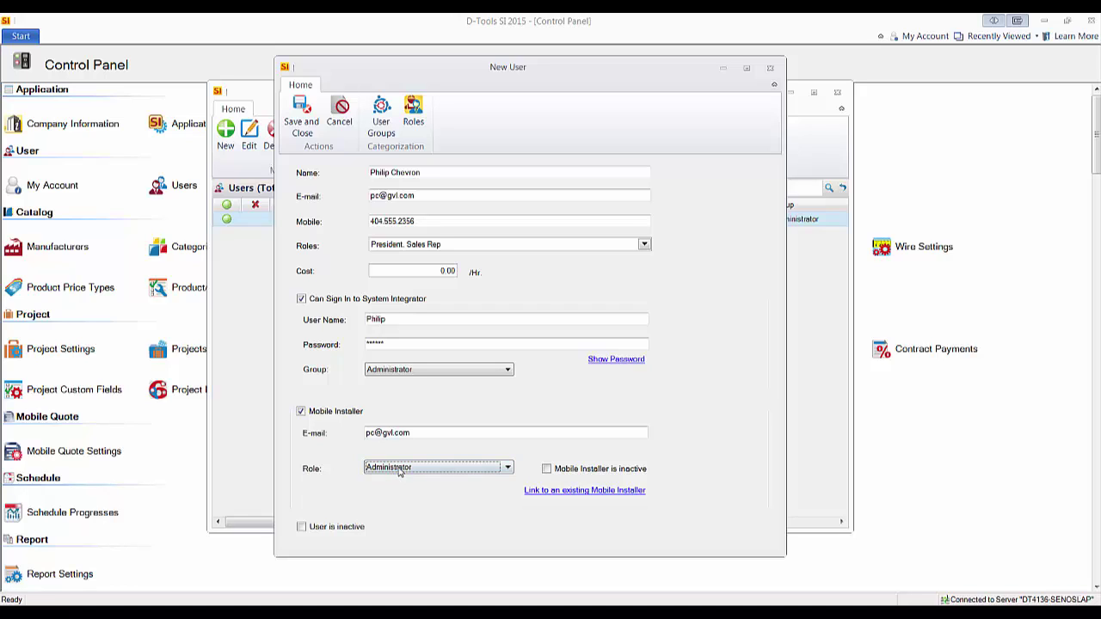
Save and close the new user, acknowledging the Create Mobile Installer message
click(302, 132)
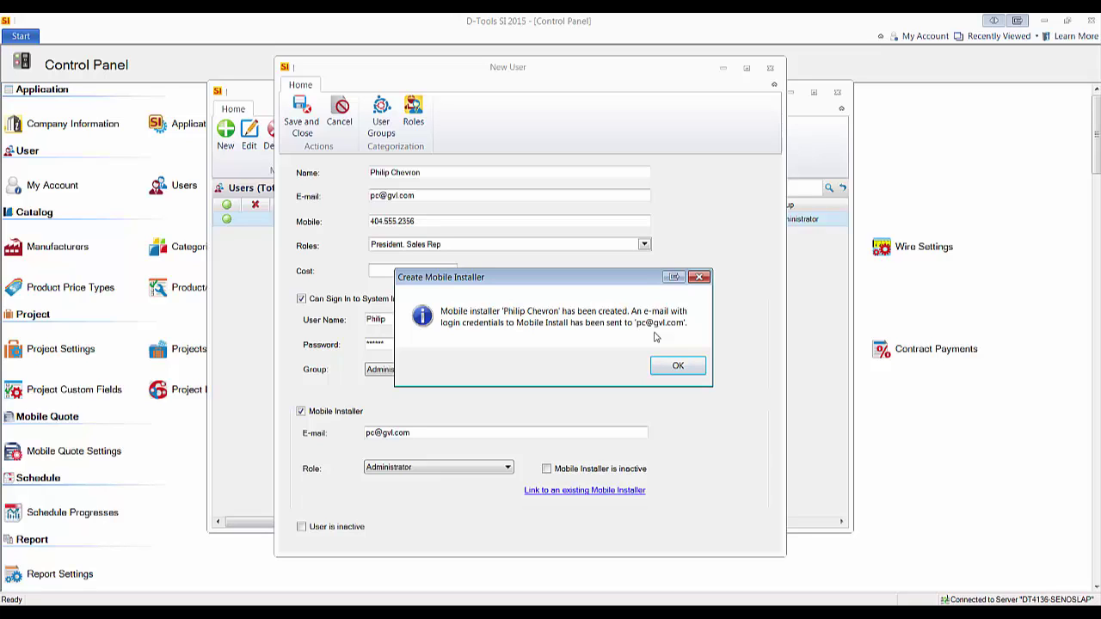
click(682, 373)
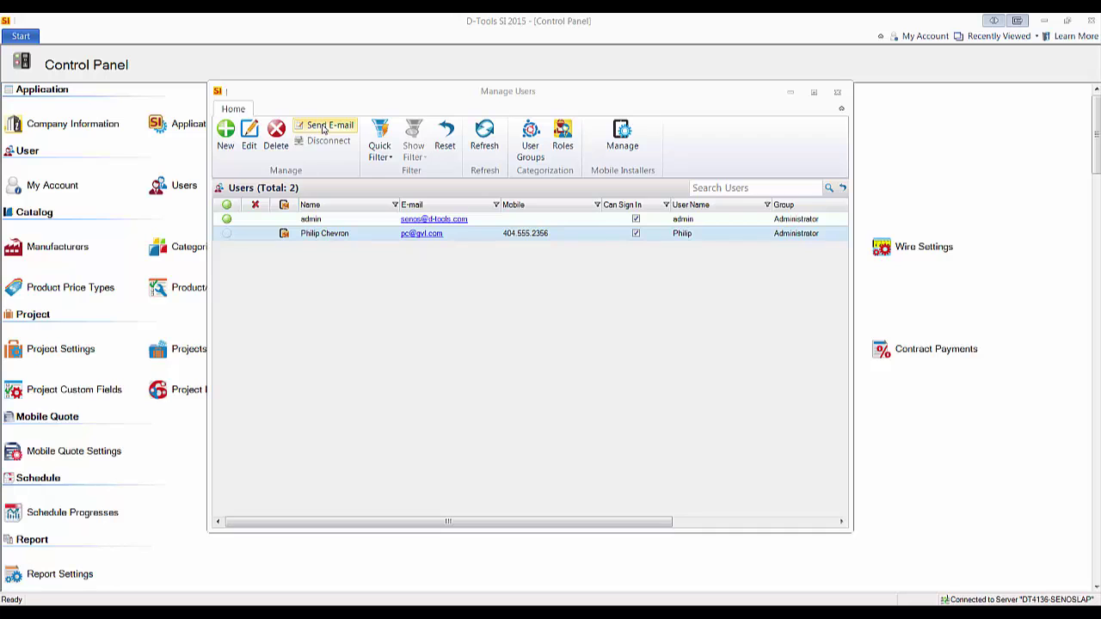
Send the selected new user an e-mail with their account details
click(324, 129)
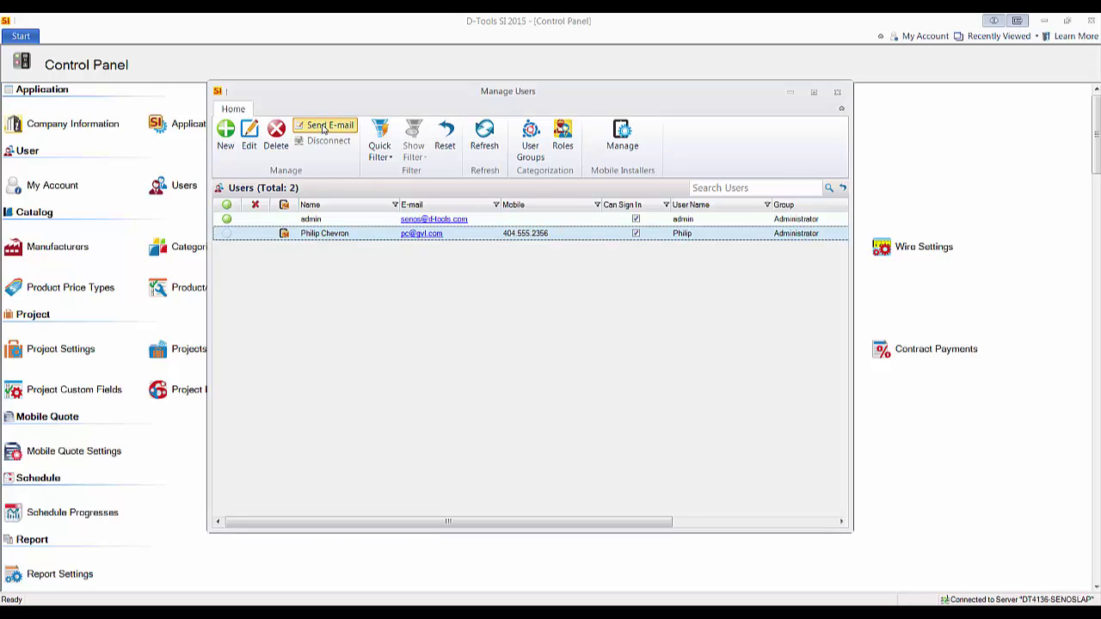